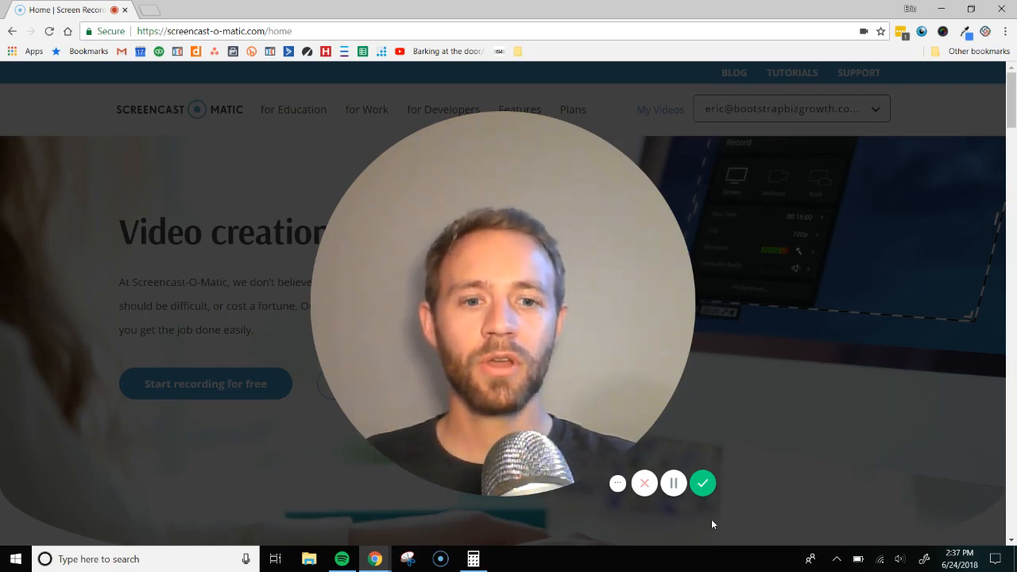
Open the plans page and review the Solo Deluxe and Solo Premier plans
click(485, 481)
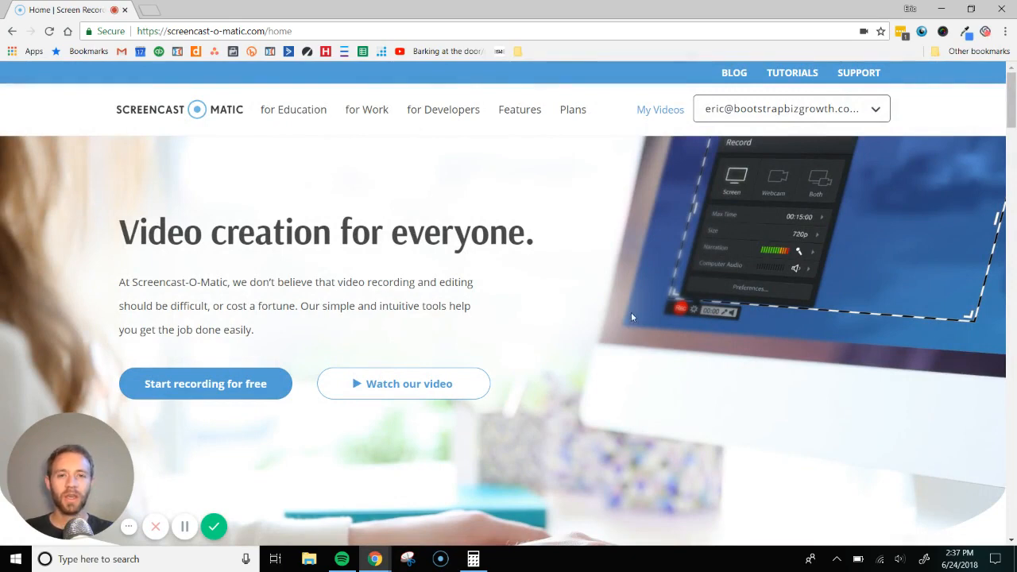
click(572, 112)
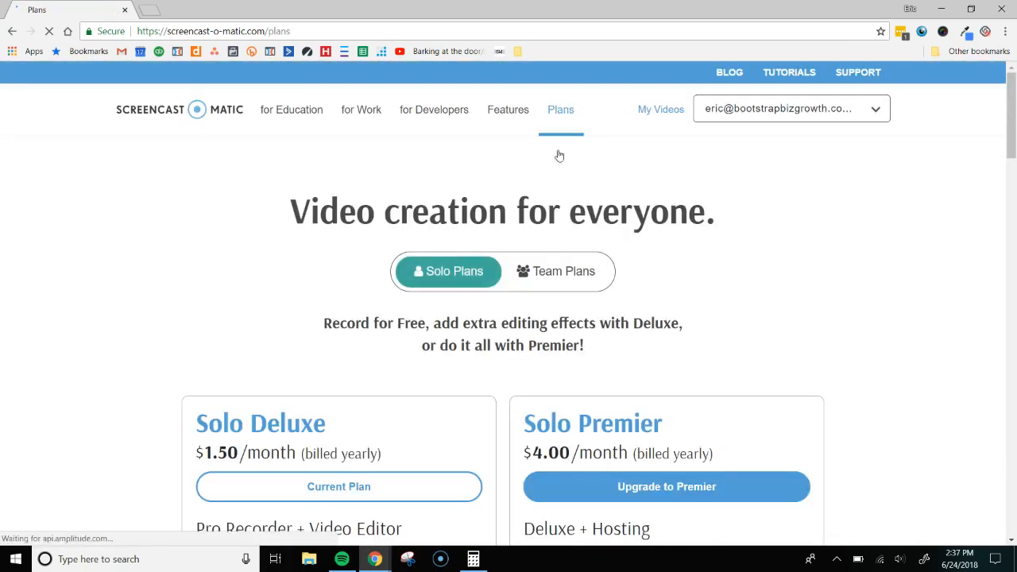
scroll(363, 336, down, 3)
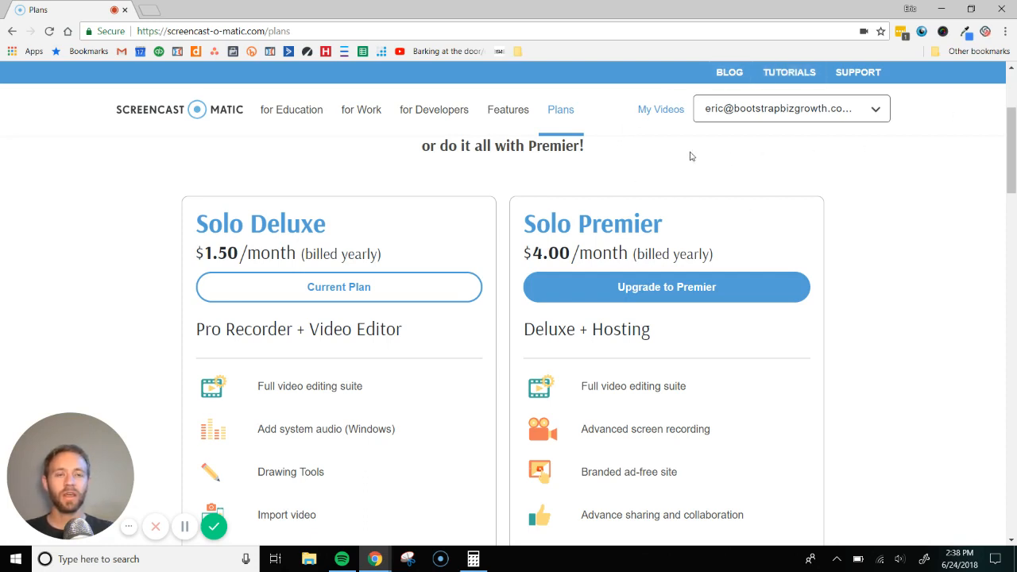
Open the account's video page and launch the video editor, allowing the Screen Recorder Launcher v2.0 to open
click(648, 116)
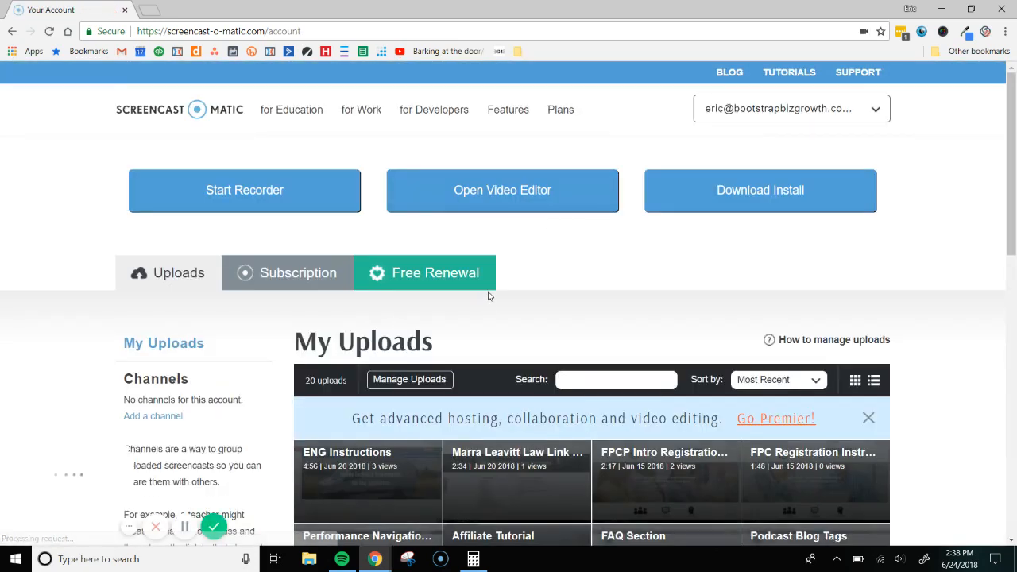
click(510, 196)
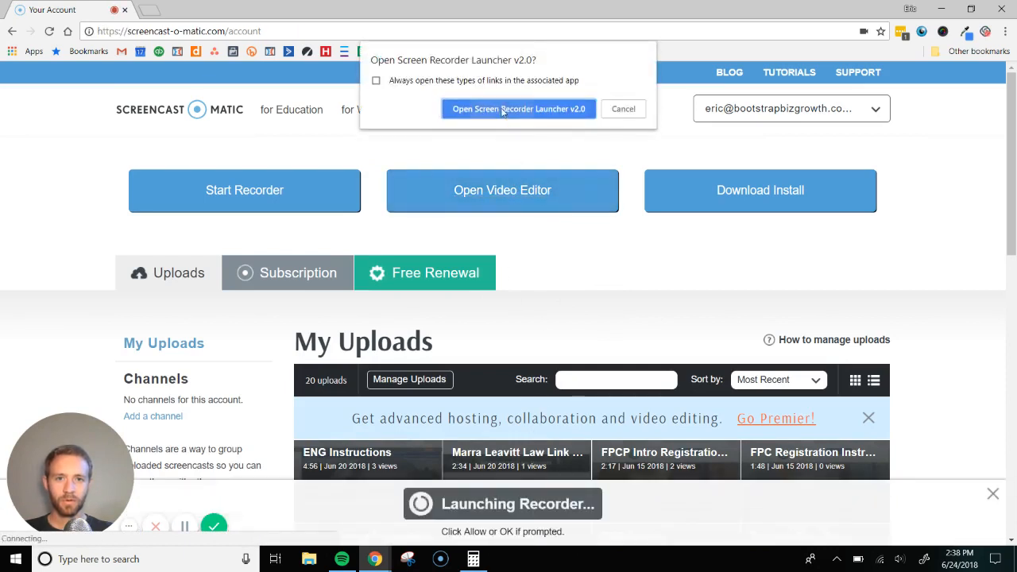
click(513, 110)
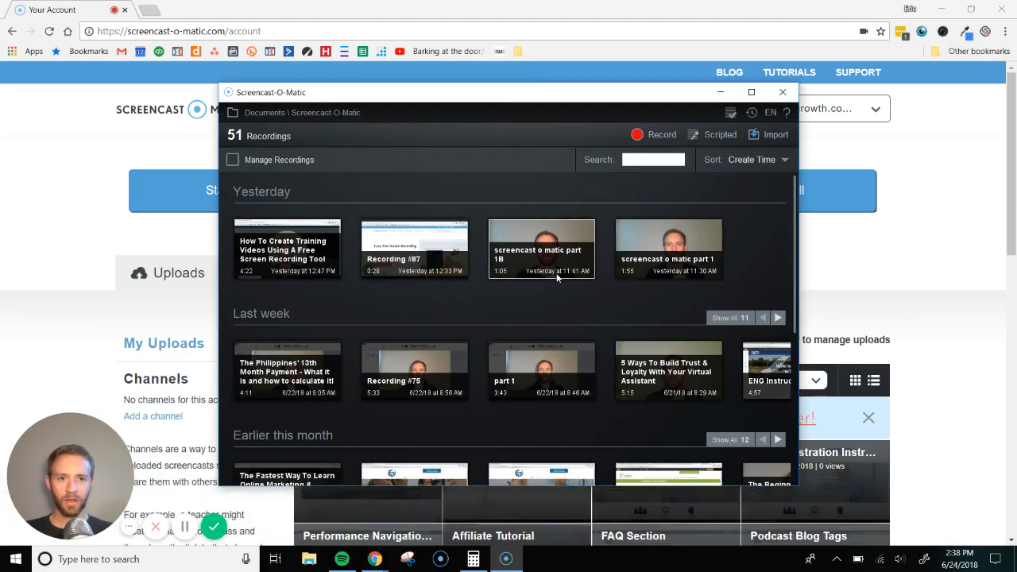
Browse the recordings list and view the files available for import, leaving without importing any
scroll(552, 318, down, 3)
scroll(551, 333, up, 3)
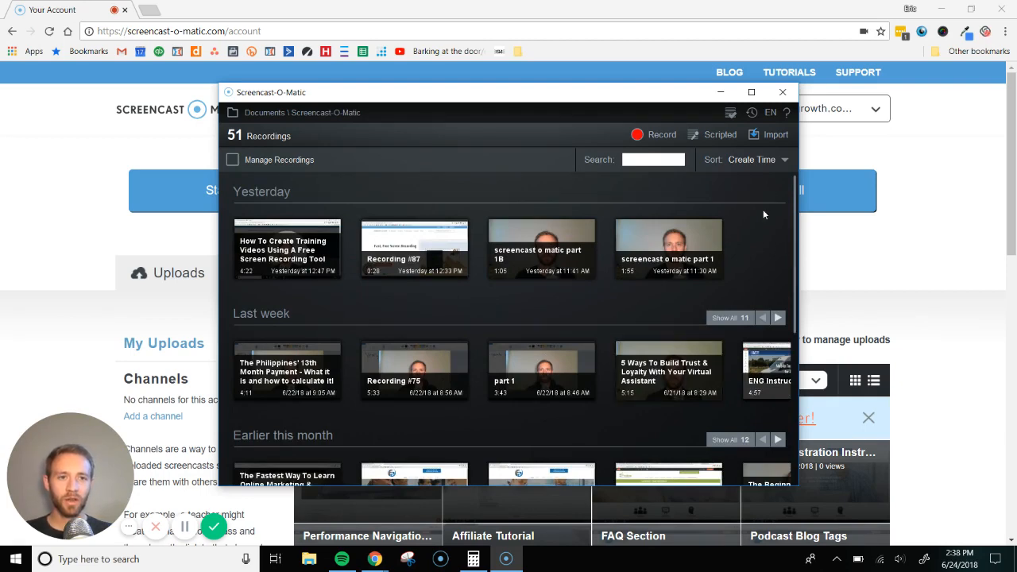
click(772, 135)
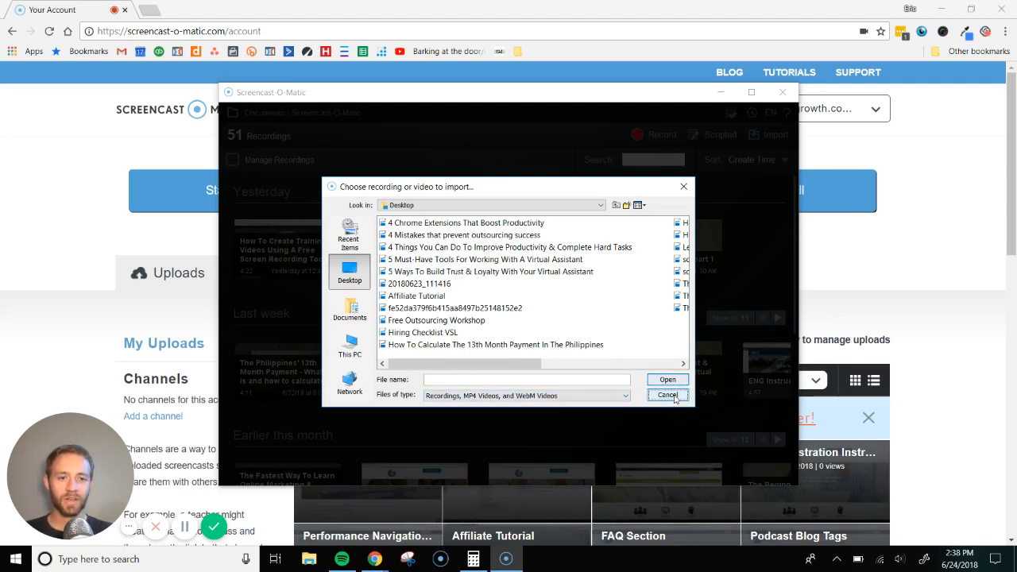
click(674, 398)
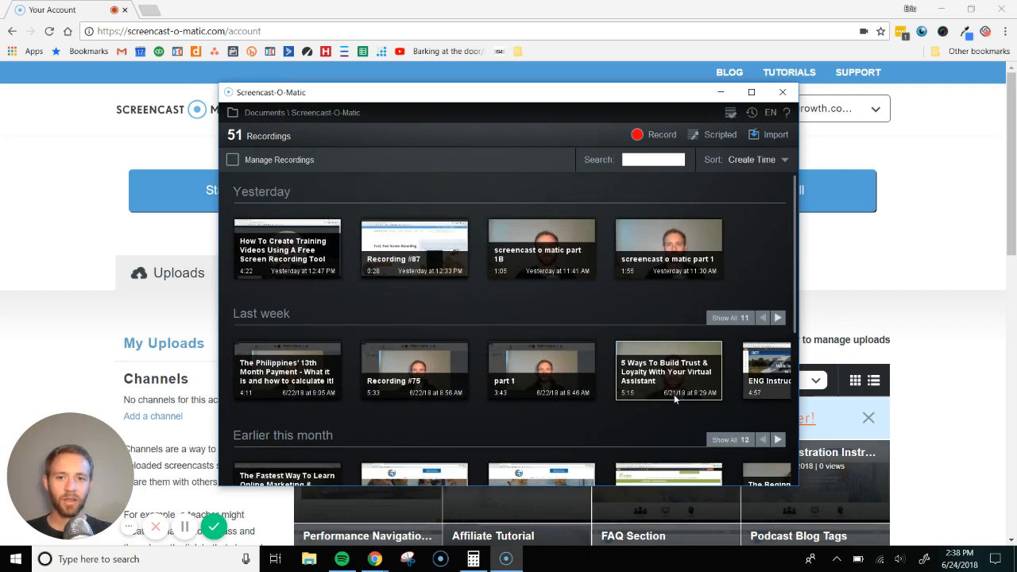
Open the "part 1" recording from last week for editing
scroll(663, 366, down, 1)
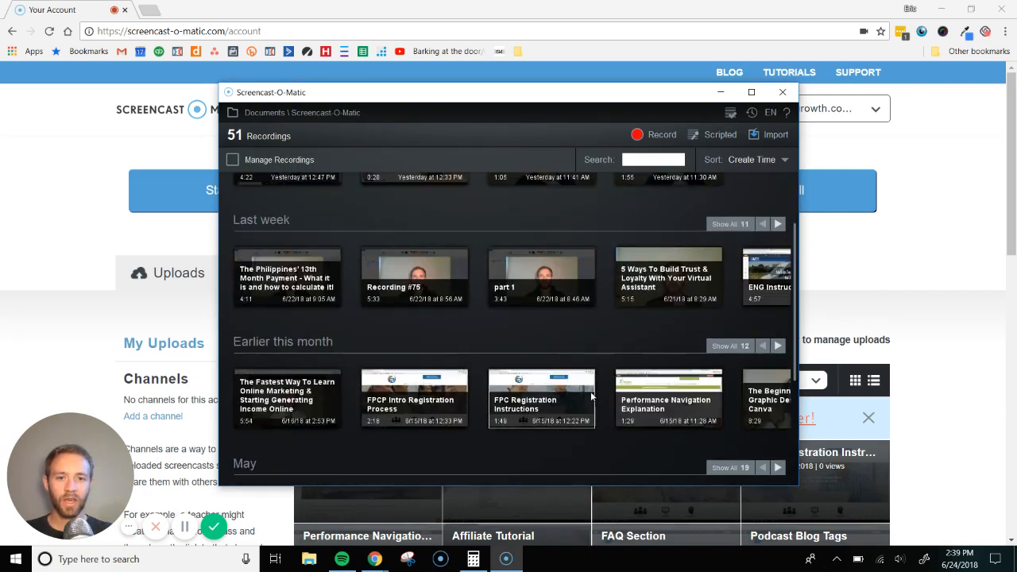
click(532, 282)
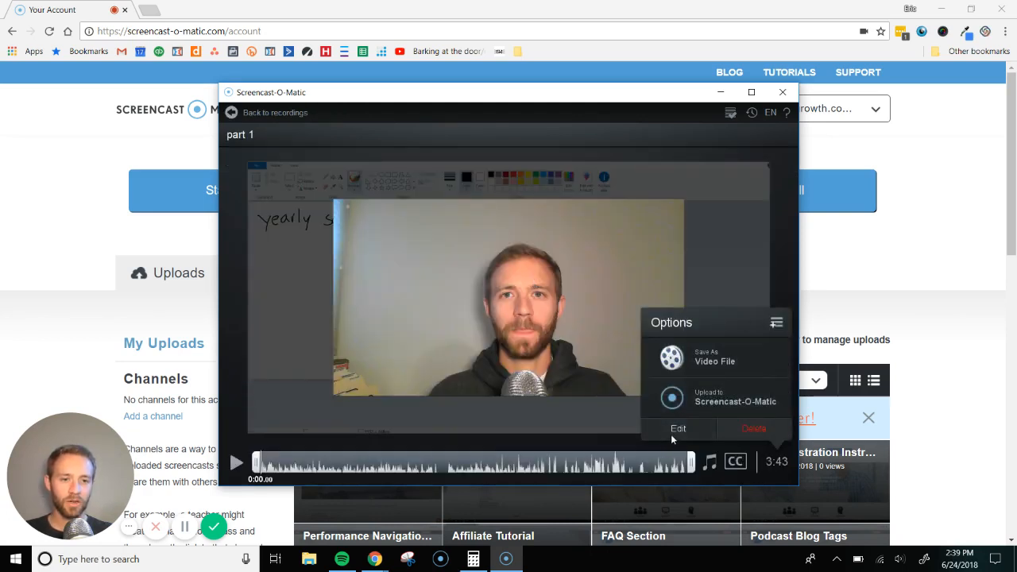
click(671, 434)
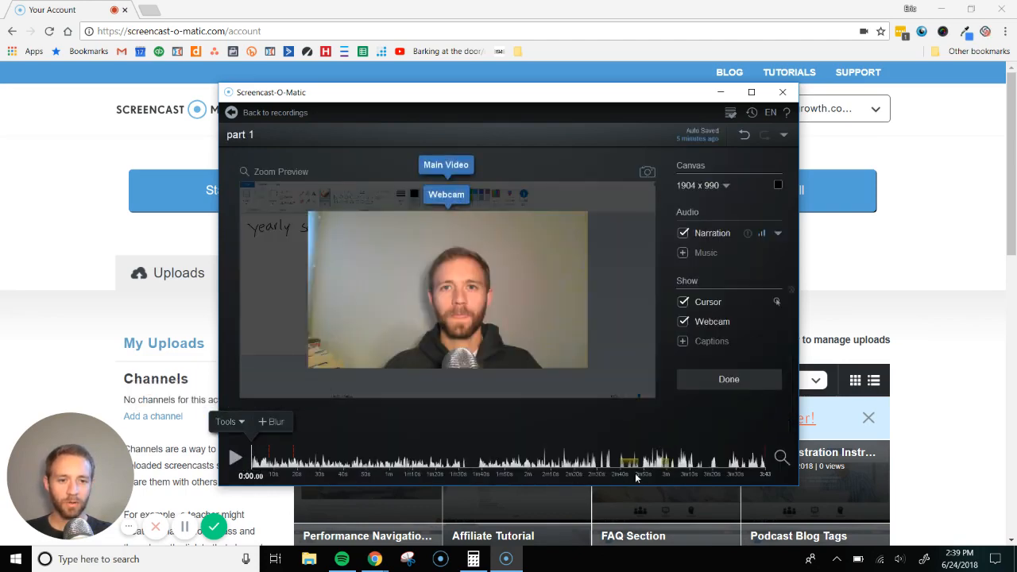
Cut the section from 0:03.56 to 0:03.80 out of the recording, with the timeline magnified to the maximum
click(780, 457)
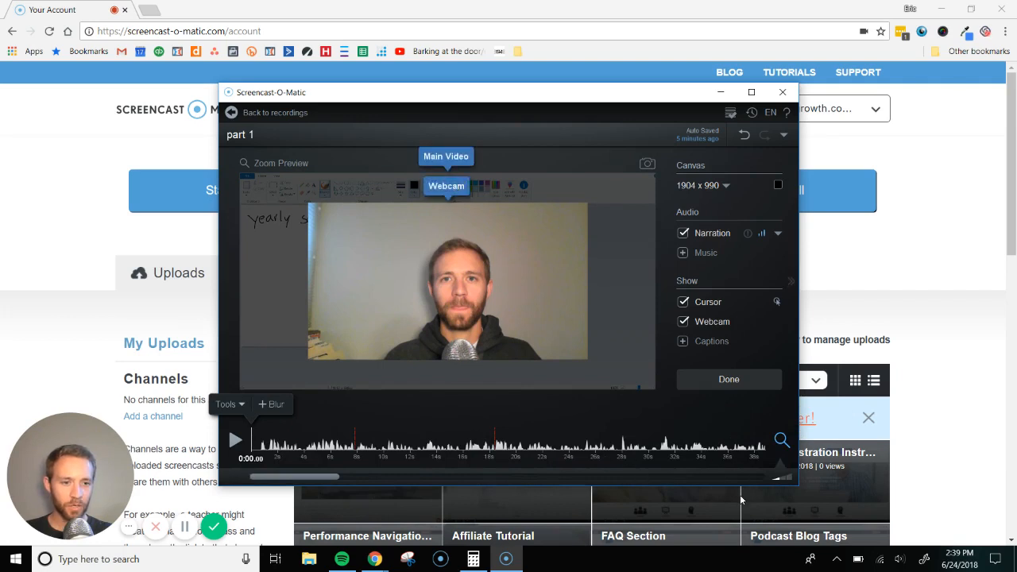
drag(781, 481, 791, 480)
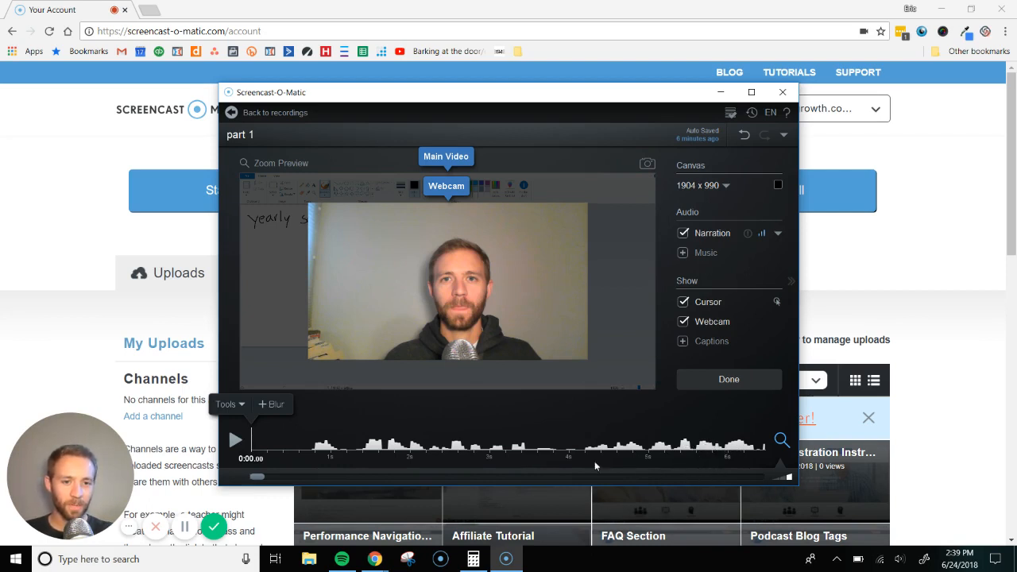
click(532, 453)
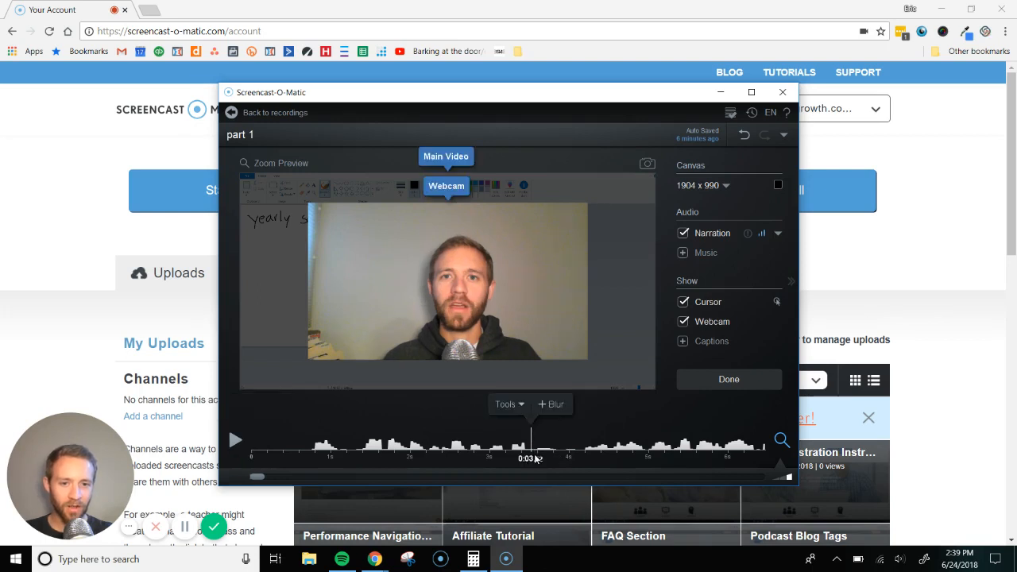
click(535, 454)
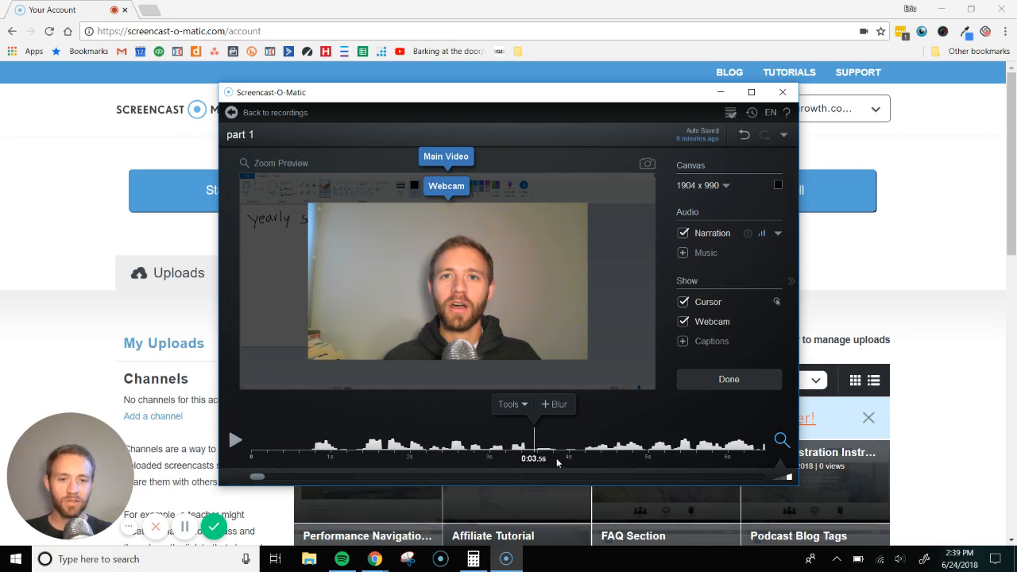
click(524, 407)
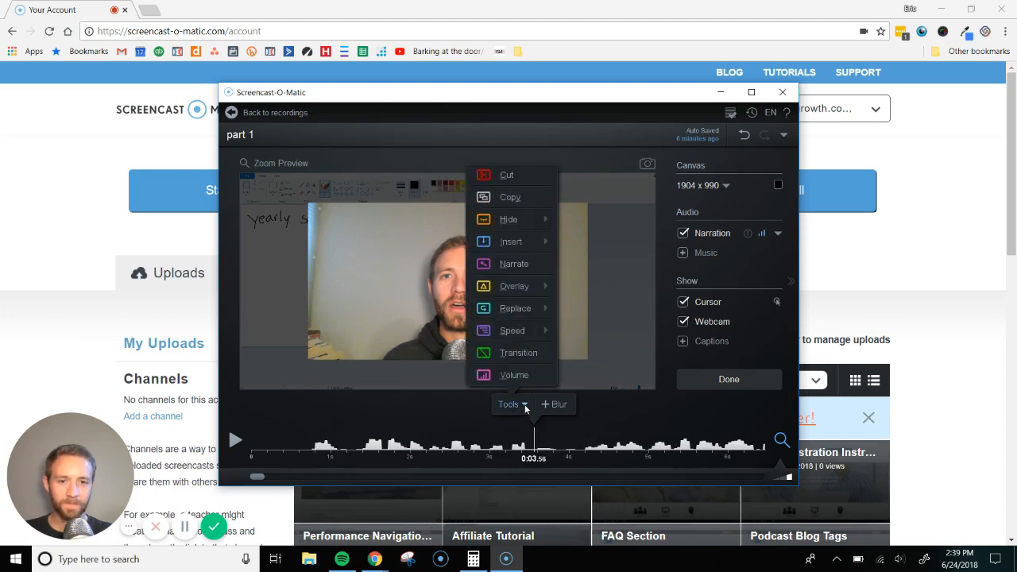
click(503, 173)
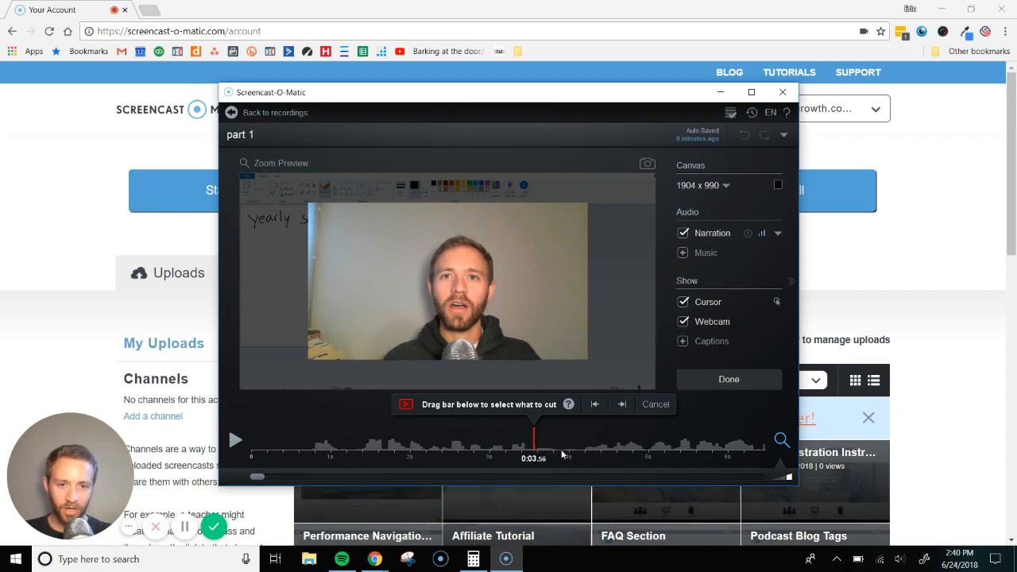
click(557, 456)
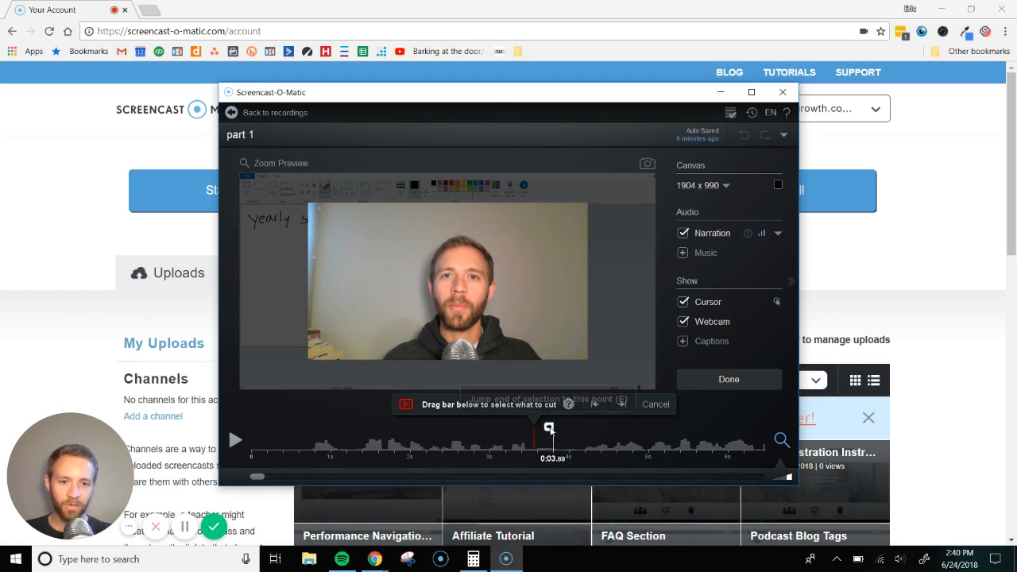
click(549, 430)
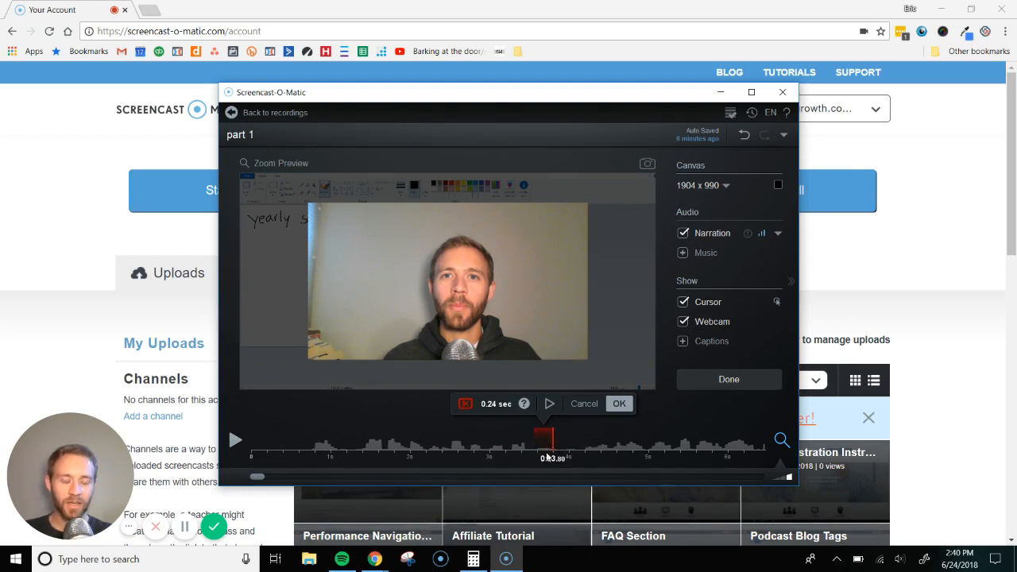
click(618, 404)
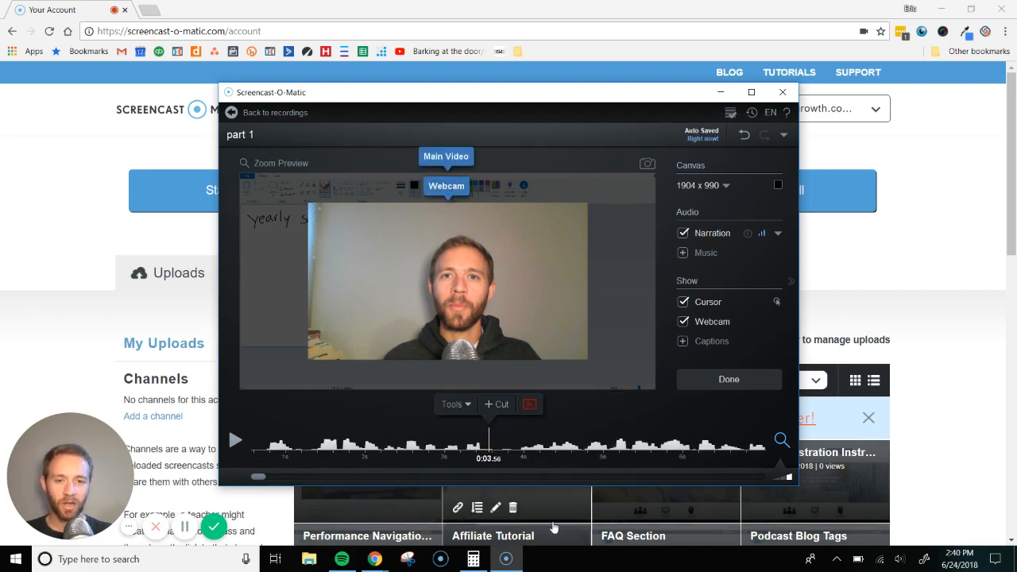
Play back the recording from about 0:01.48 and again from the beginning to check the cut
click(325, 446)
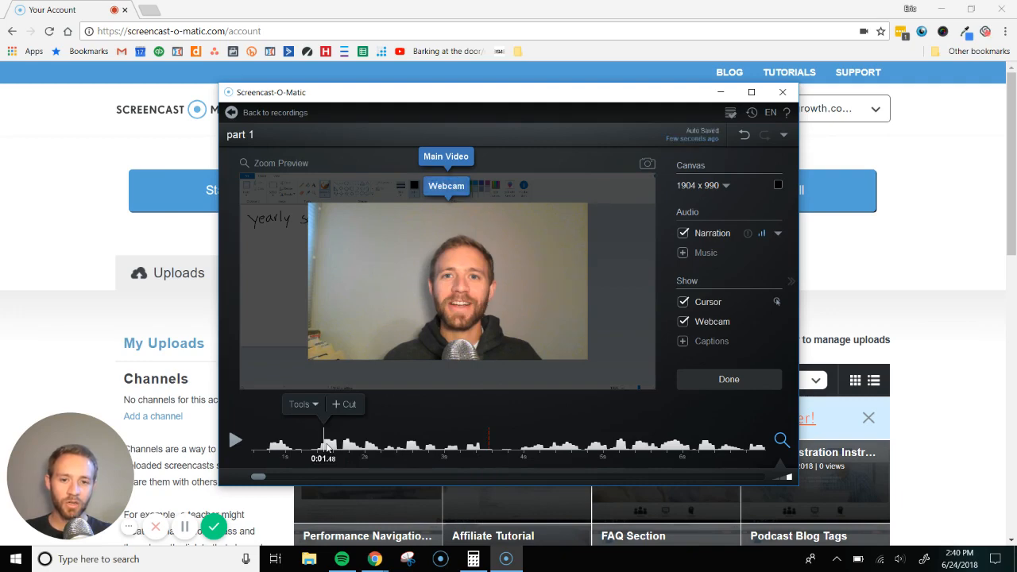
click(235, 441)
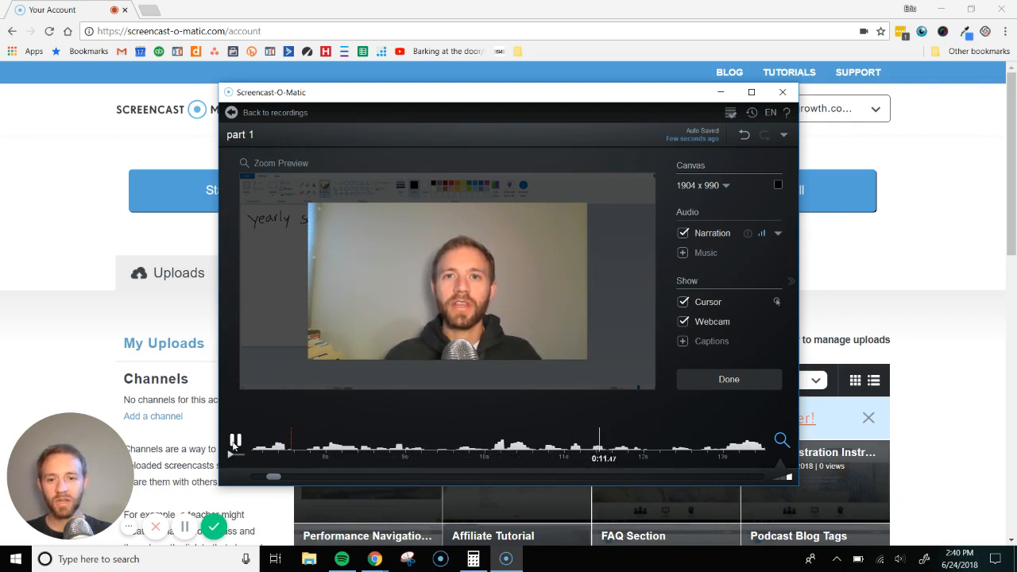
click(234, 443)
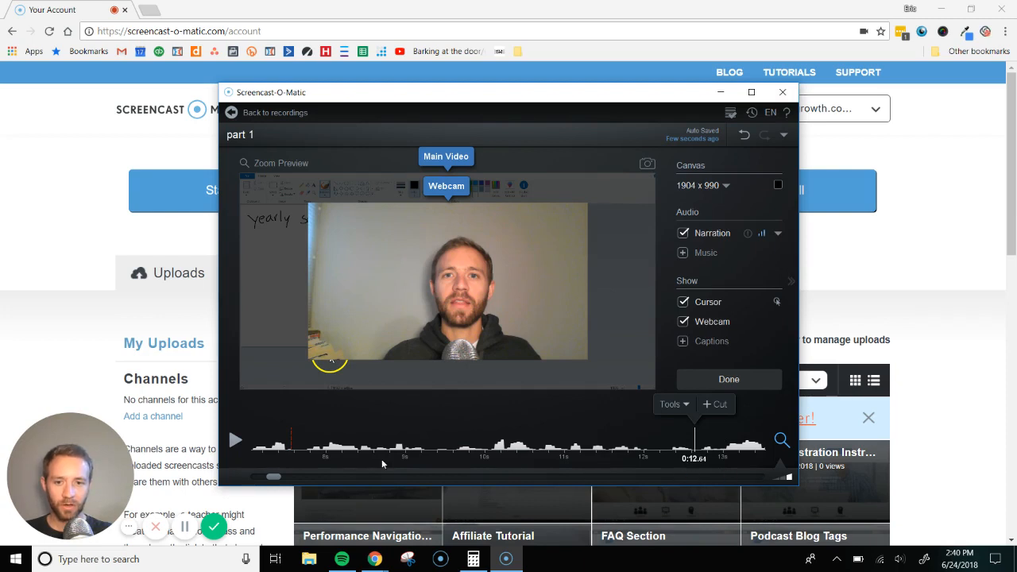
drag(272, 477, 216, 485)
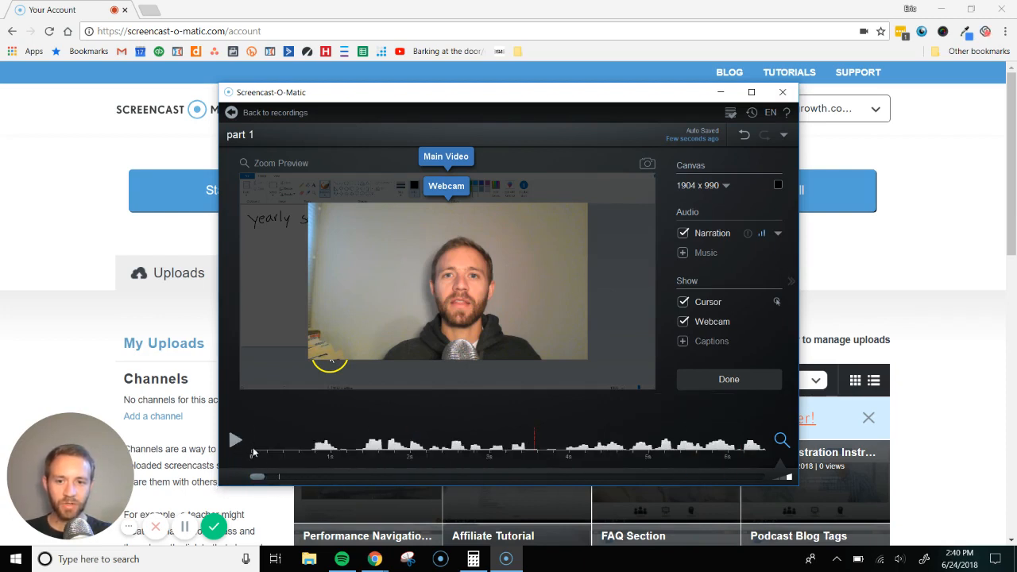
click(240, 453)
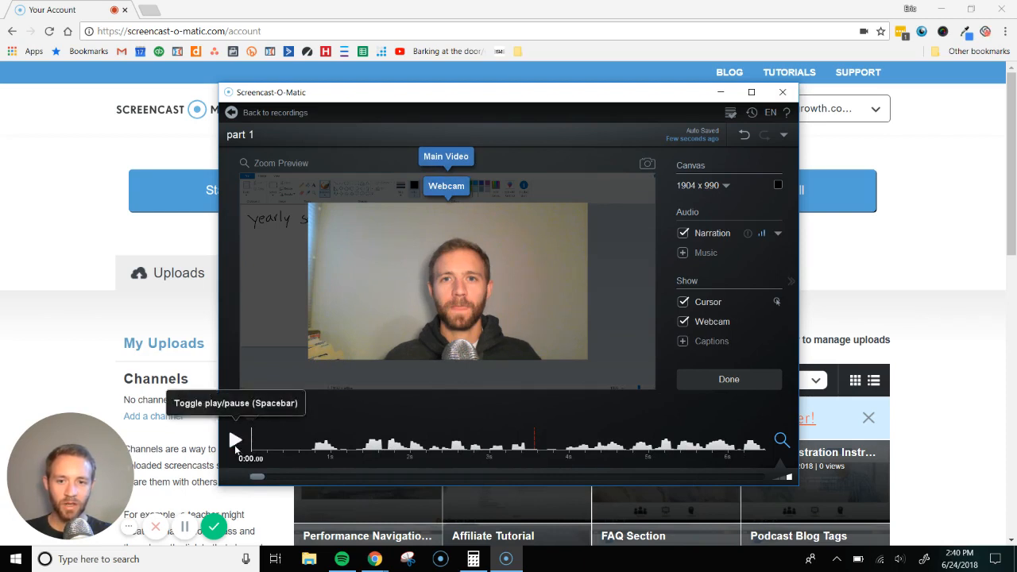
click(235, 443)
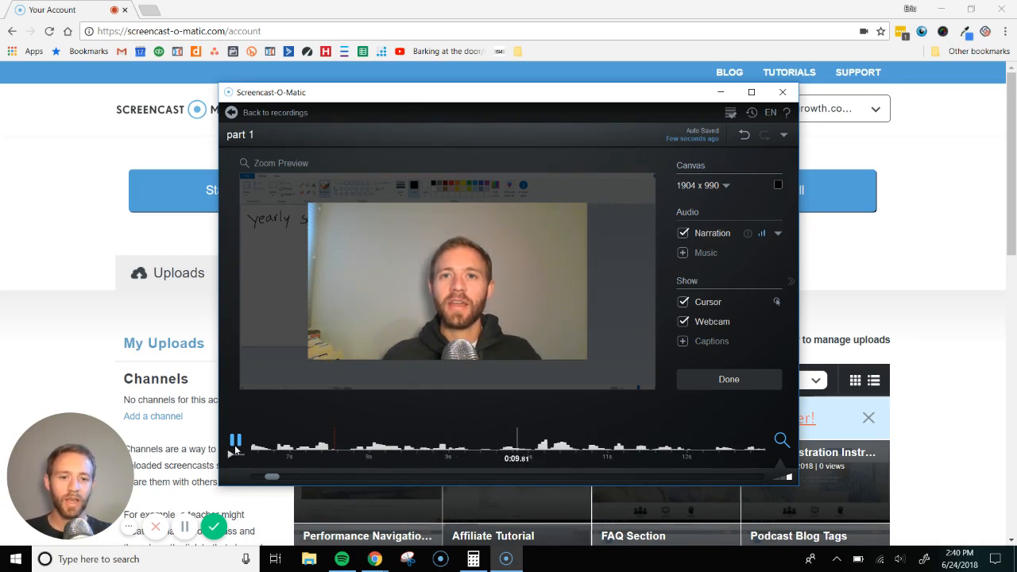
click(783, 479)
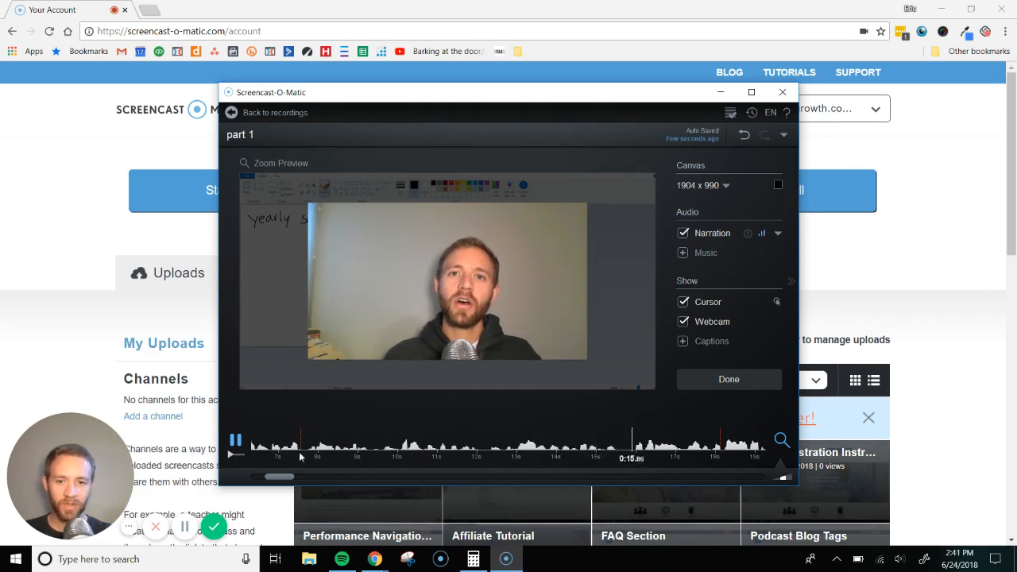
click(235, 446)
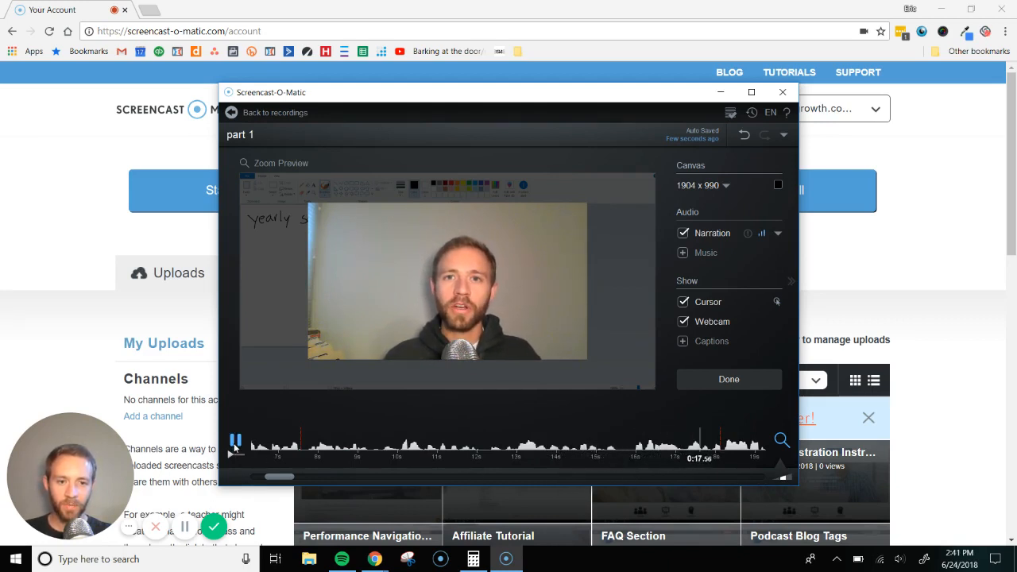
Cut the section from 0:15.84 to 0:17.16 out of the recording
click(630, 451)
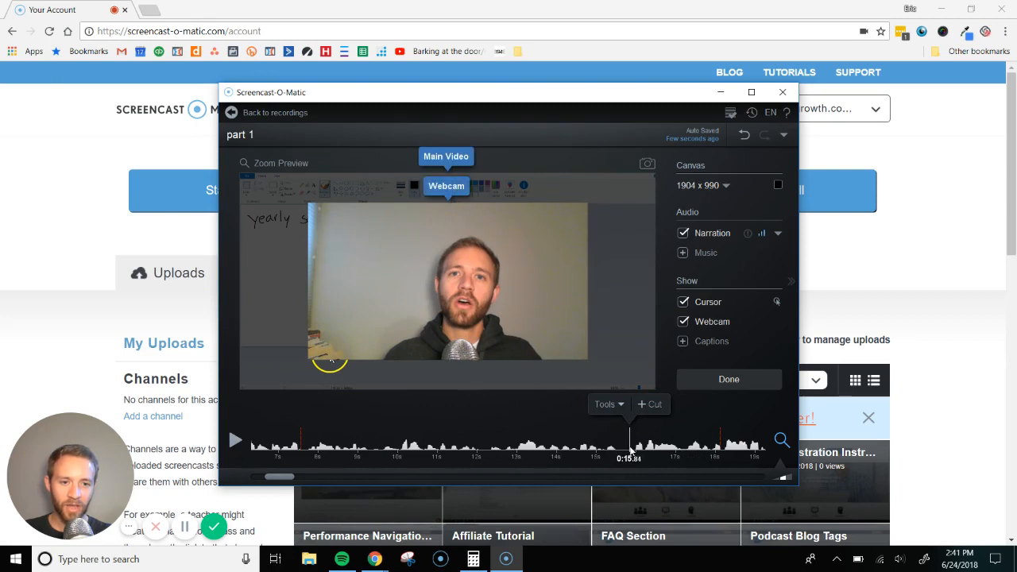
click(649, 404)
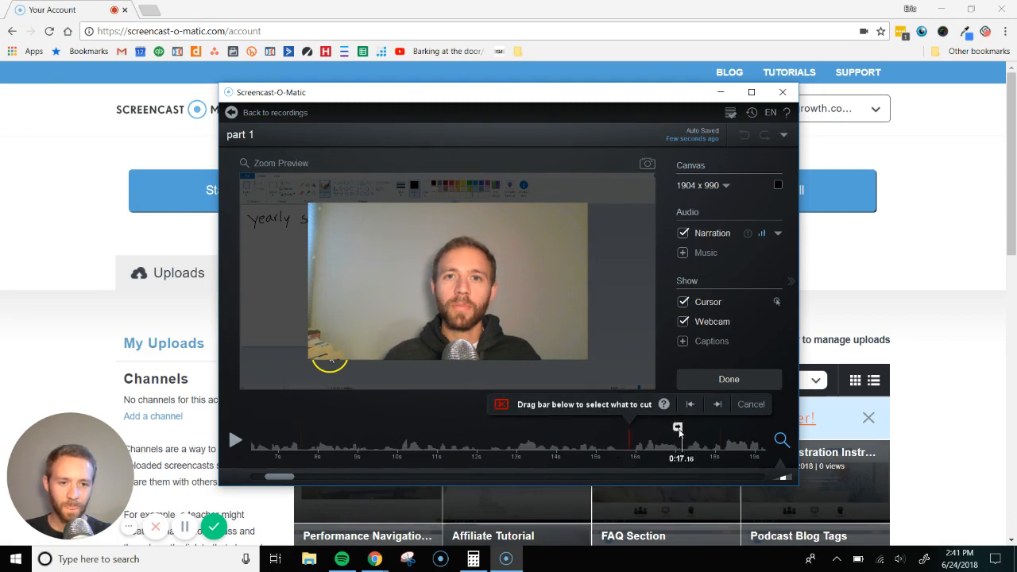
click(678, 430)
click(731, 404)
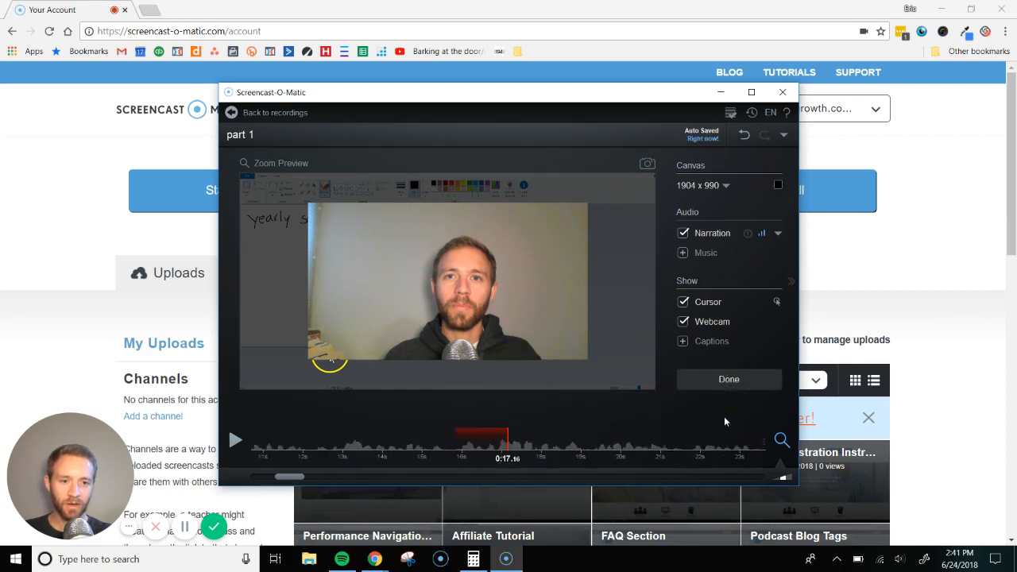
Play back the recording around the new cut and undo that cut
drag(412, 449, 335, 449)
click(234, 440)
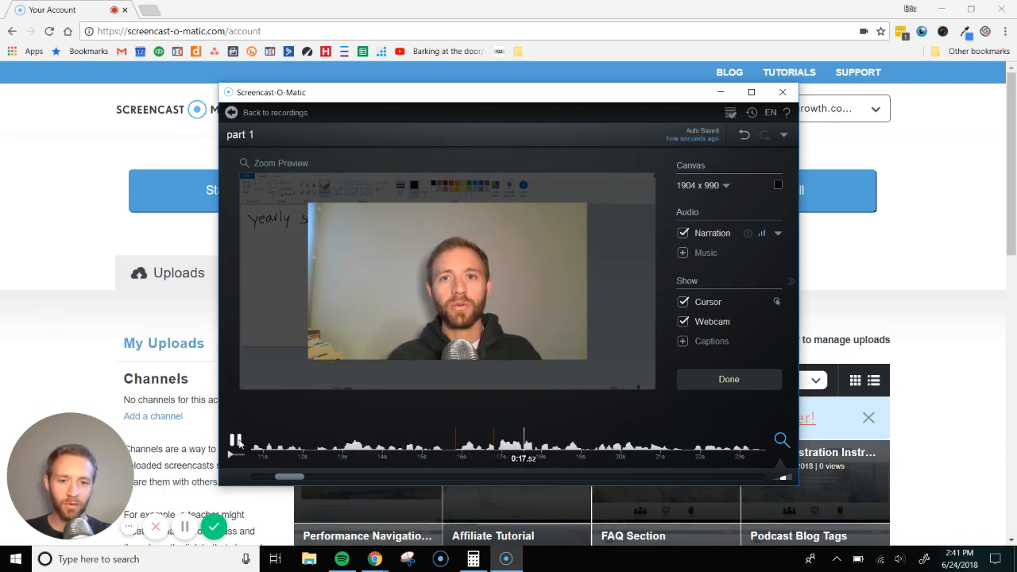
click(236, 440)
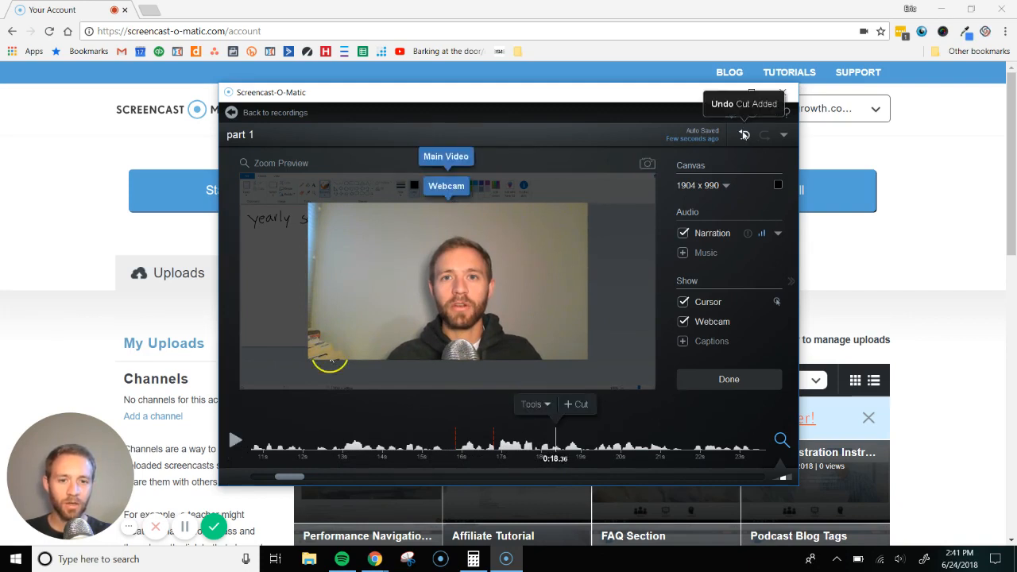
click(743, 135)
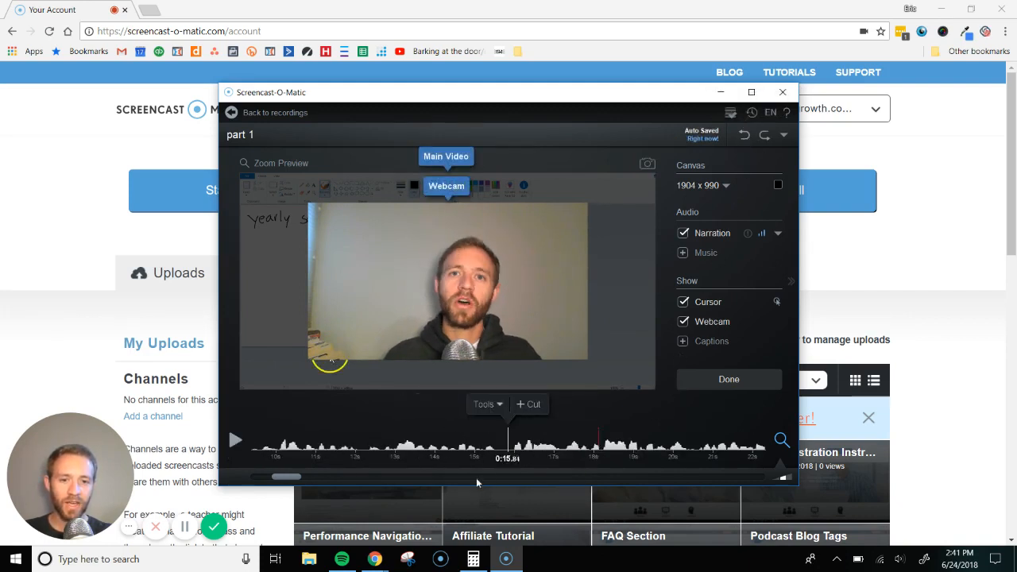
Cut the section from 0:16.24 to 0:17.24 out of the recording and play back the result from about 0:14.68
click(512, 448)
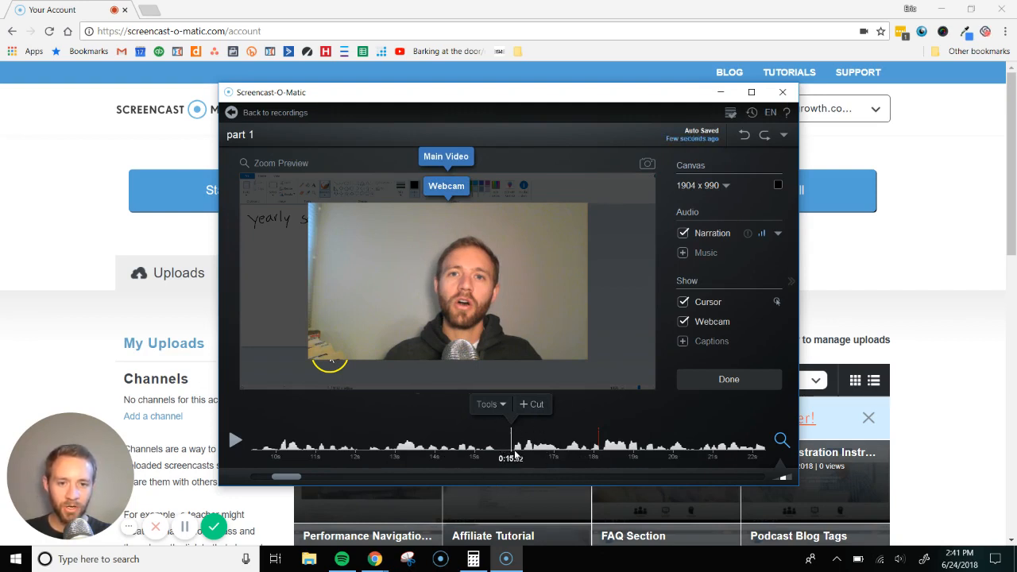
click(534, 405)
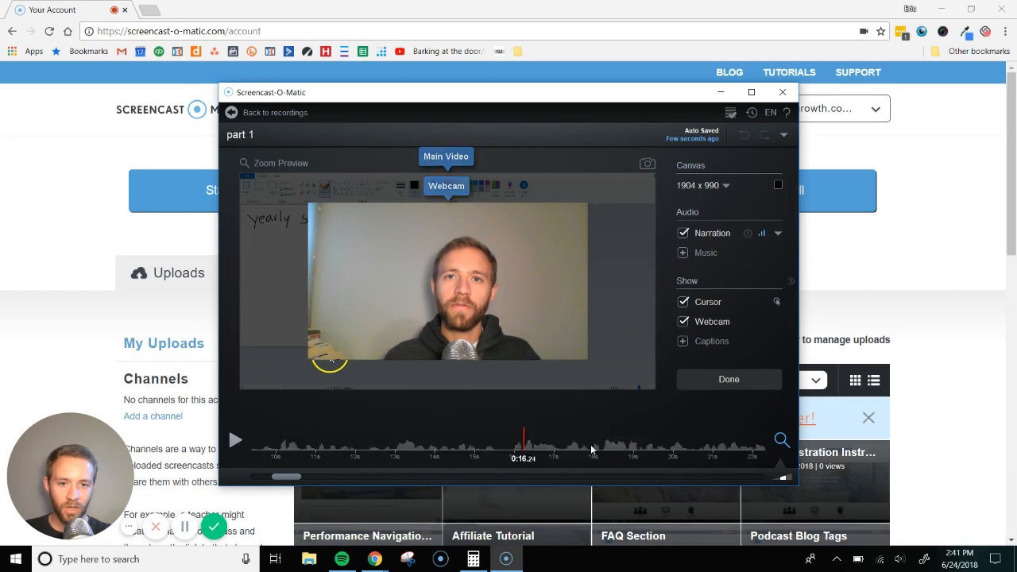
click(561, 429)
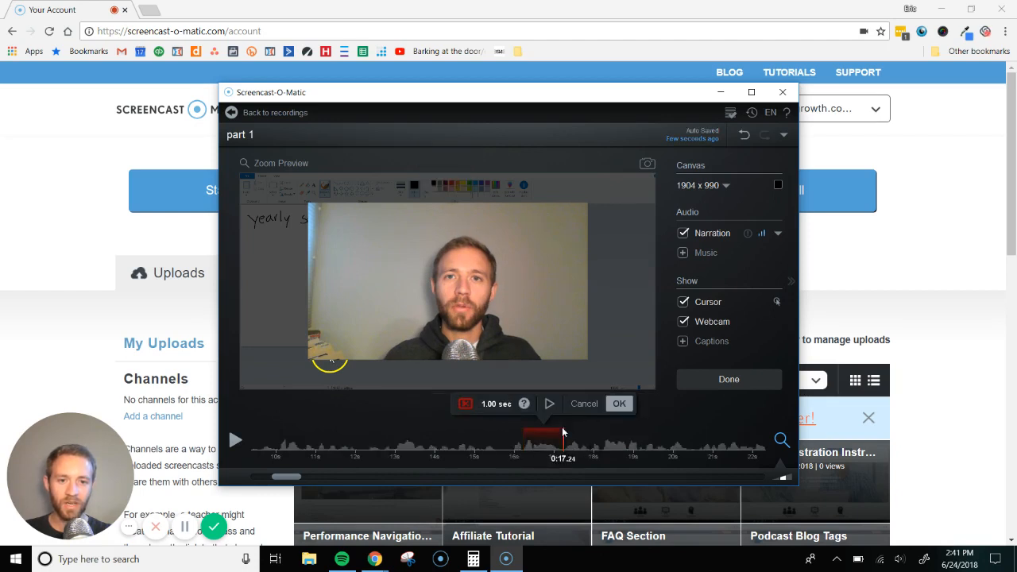
click(618, 403)
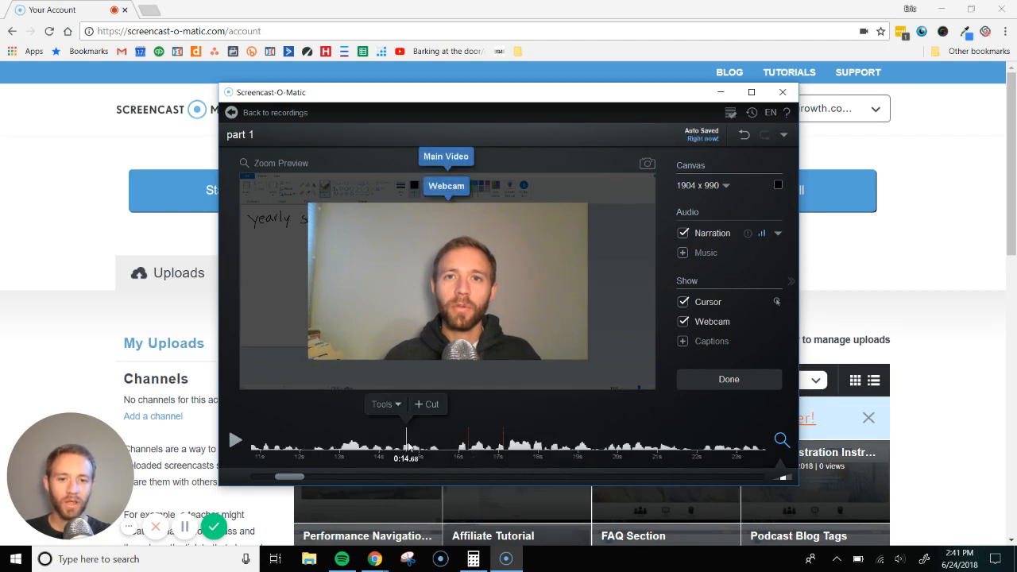
click(235, 441)
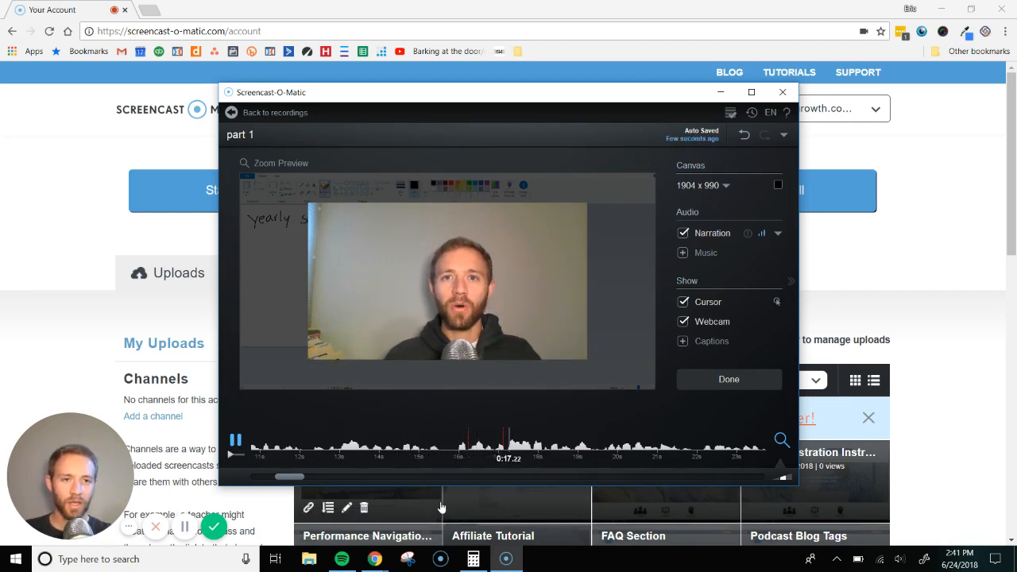
click(236, 441)
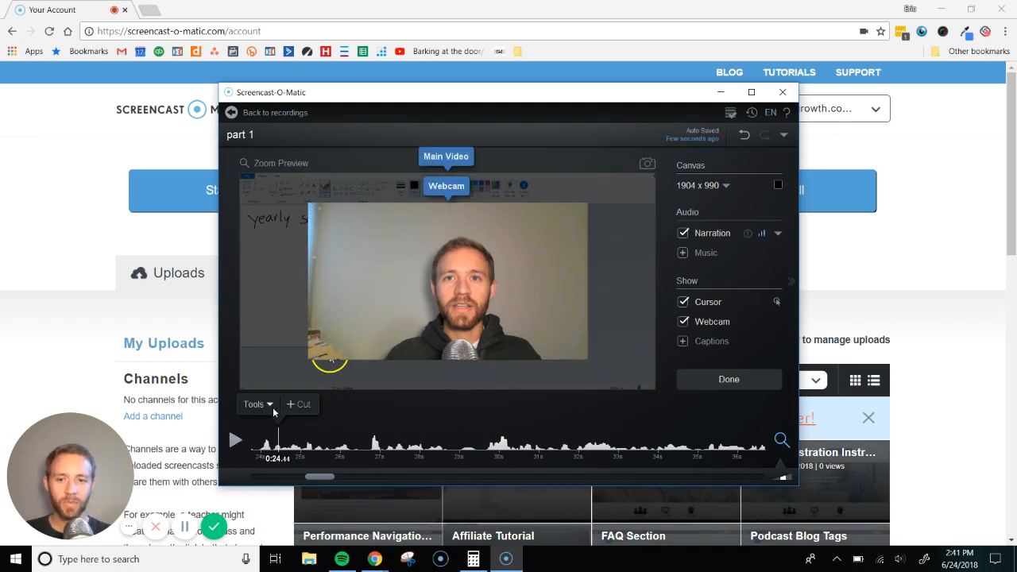
Look through the editing tools available for the recording, including the Overlay and Speed options
click(255, 404)
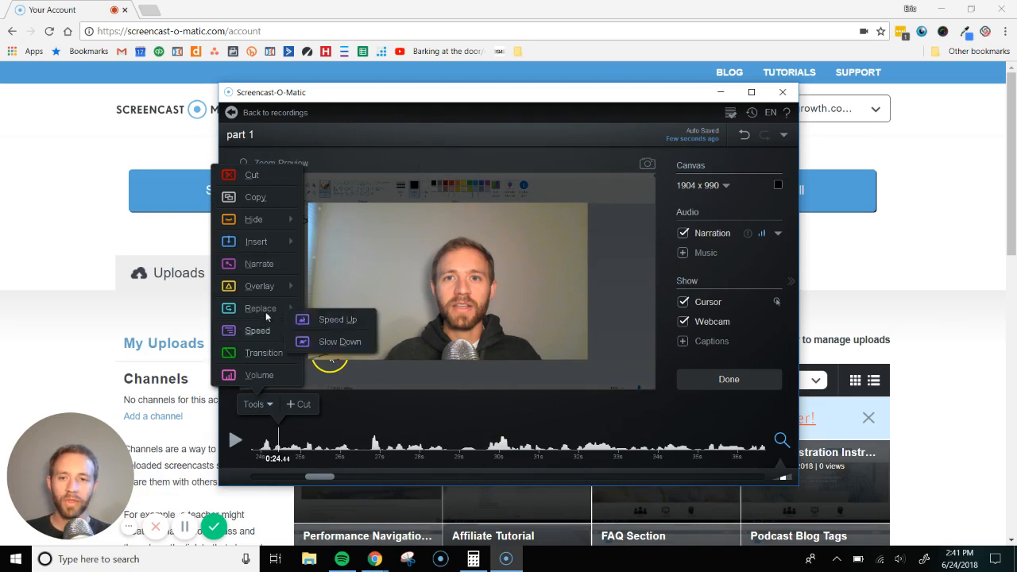
mouse_move(273, 283)
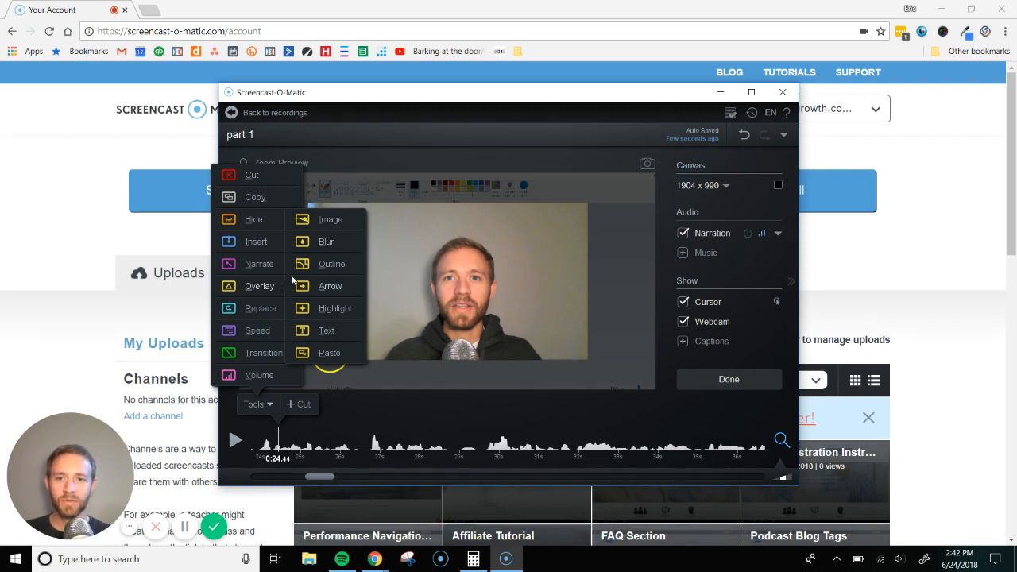
mouse_move(263, 342)
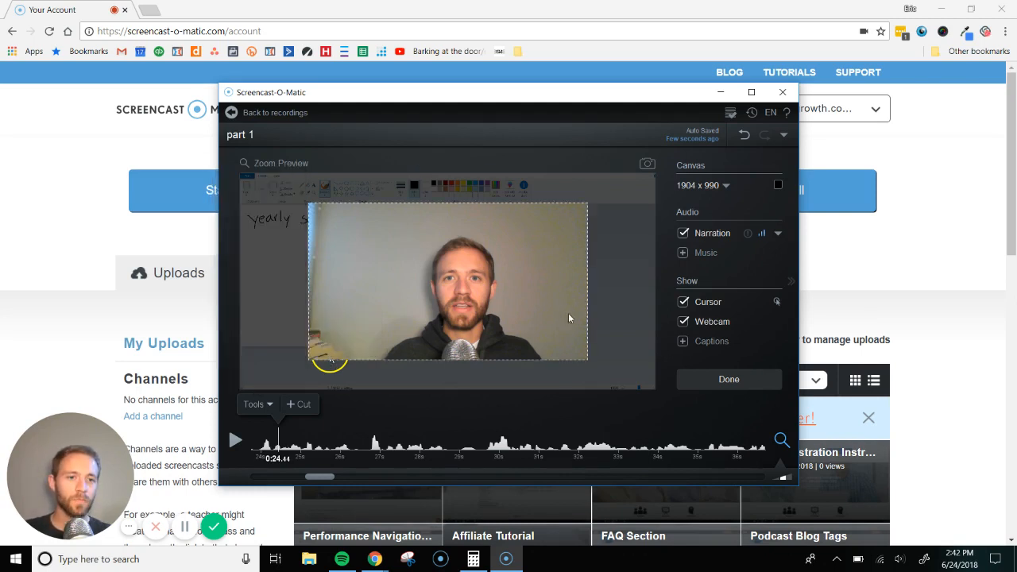
Browse the stock music tracks that can be added to the recording, down to the Import Music option
click(681, 252)
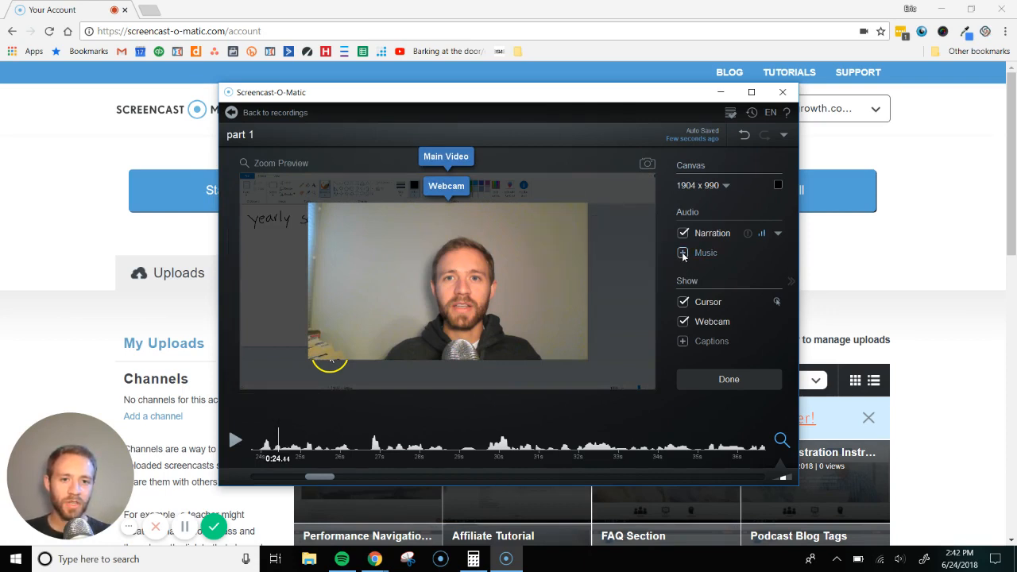
scroll(573, 367, down, 3)
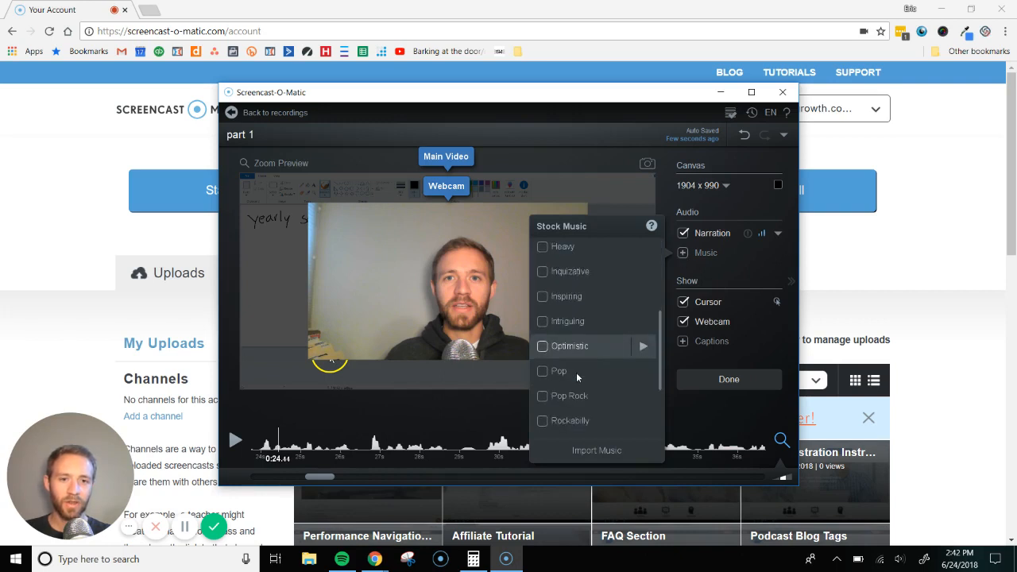
scroll(576, 372, down, 2)
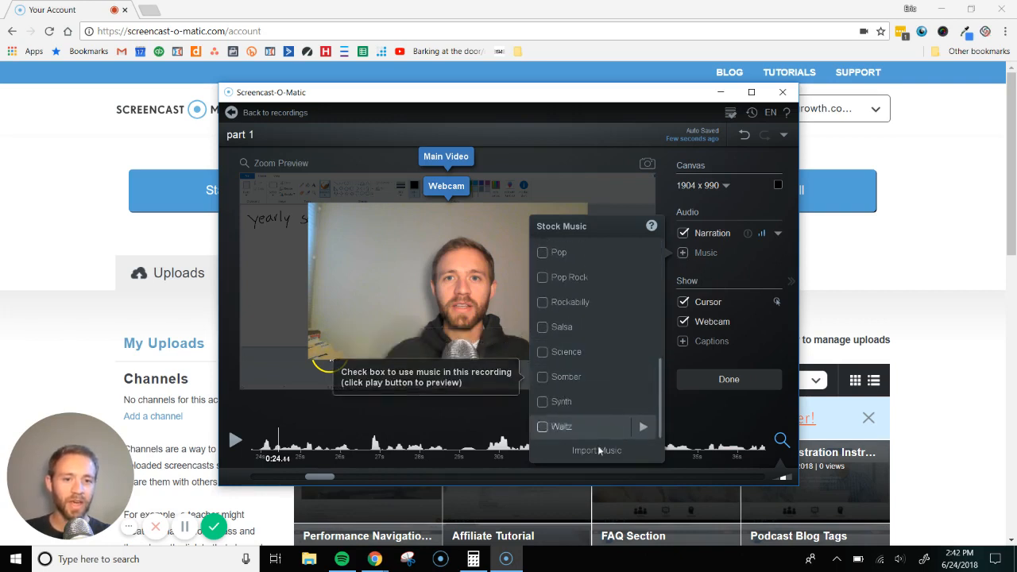
scroll(562, 311, up, 2)
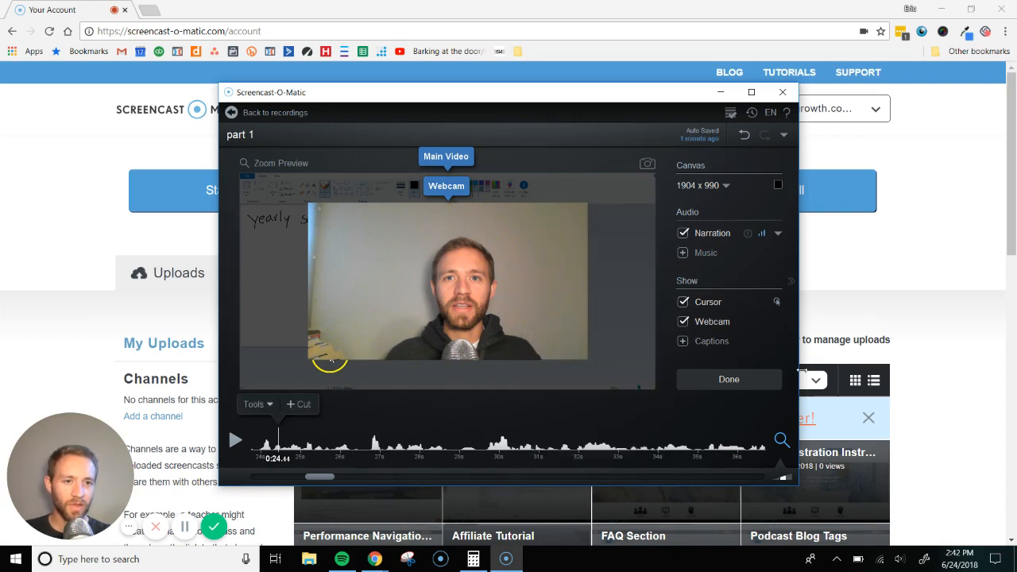
Toggle the cursor's display in the recording to compare both states, leaving the cursor hidden
click(682, 303)
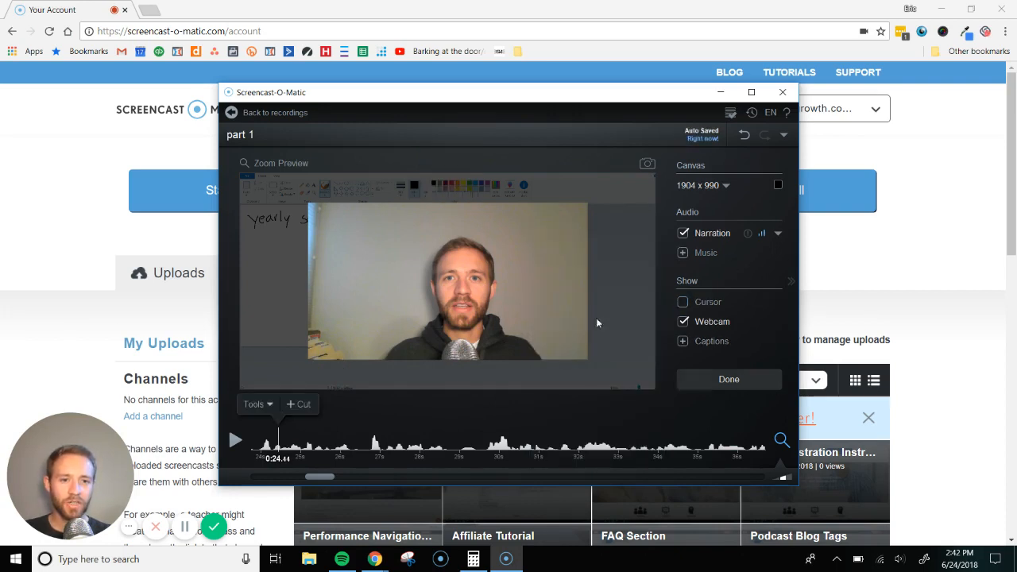
click(682, 303)
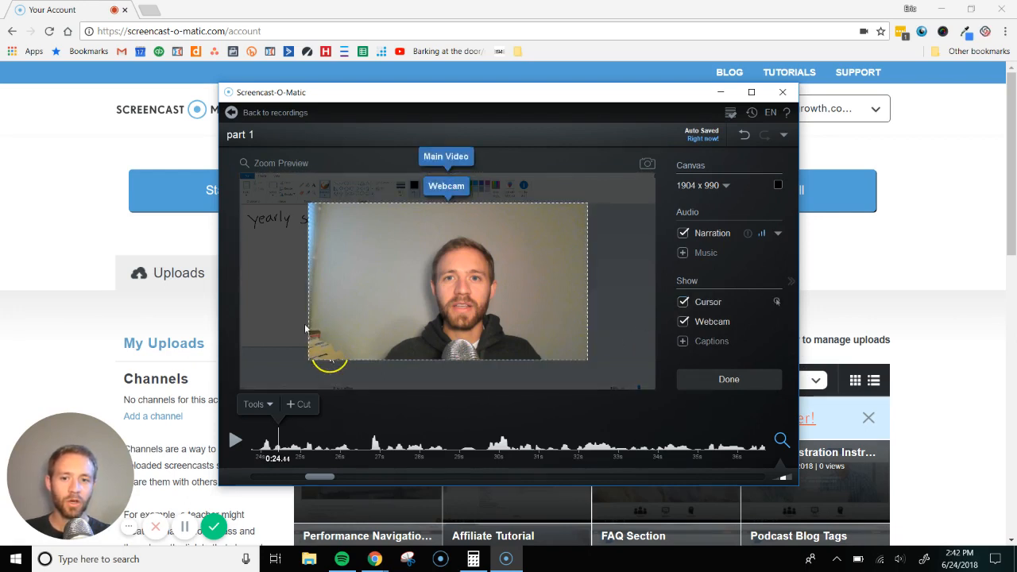
click(682, 302)
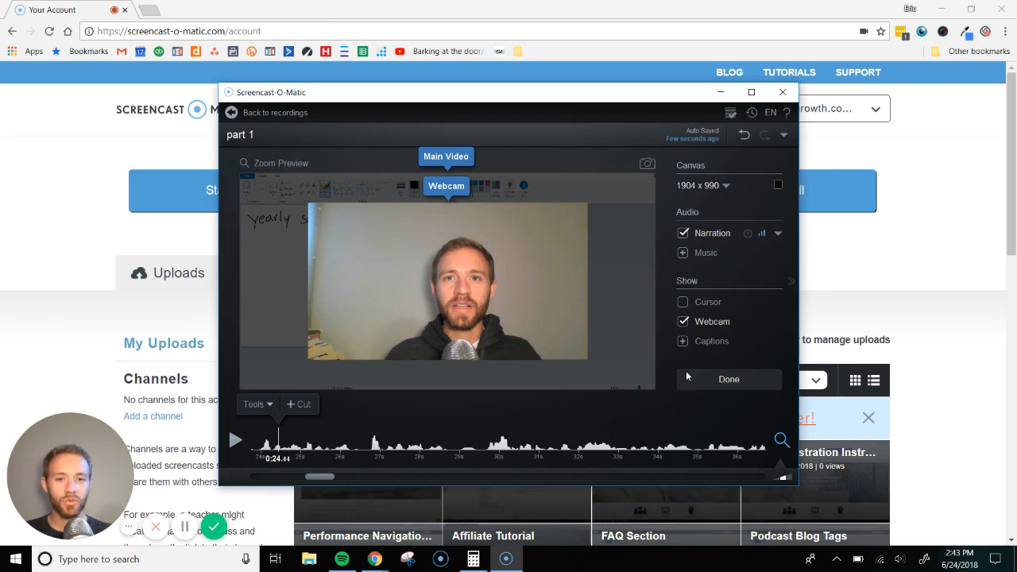
Finish editing the recording and review the publish options for saving it as a video file, returning to the output options without publishing
click(722, 378)
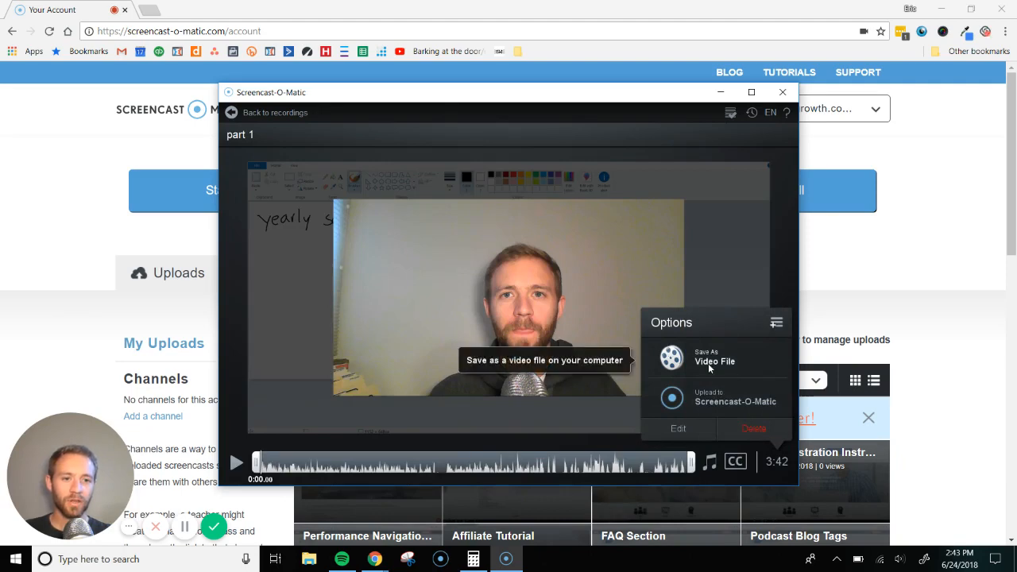
click(708, 364)
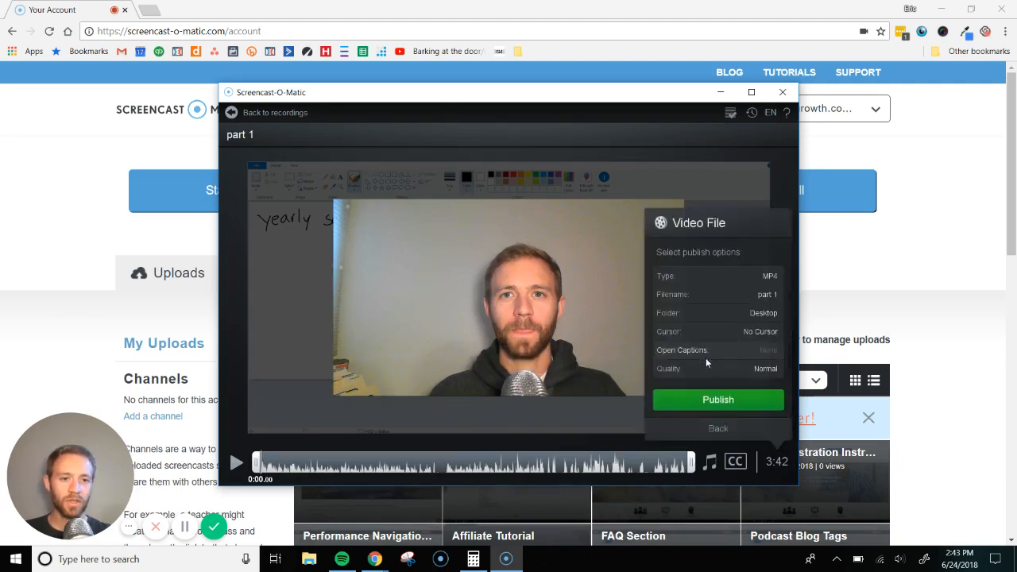
click(712, 425)
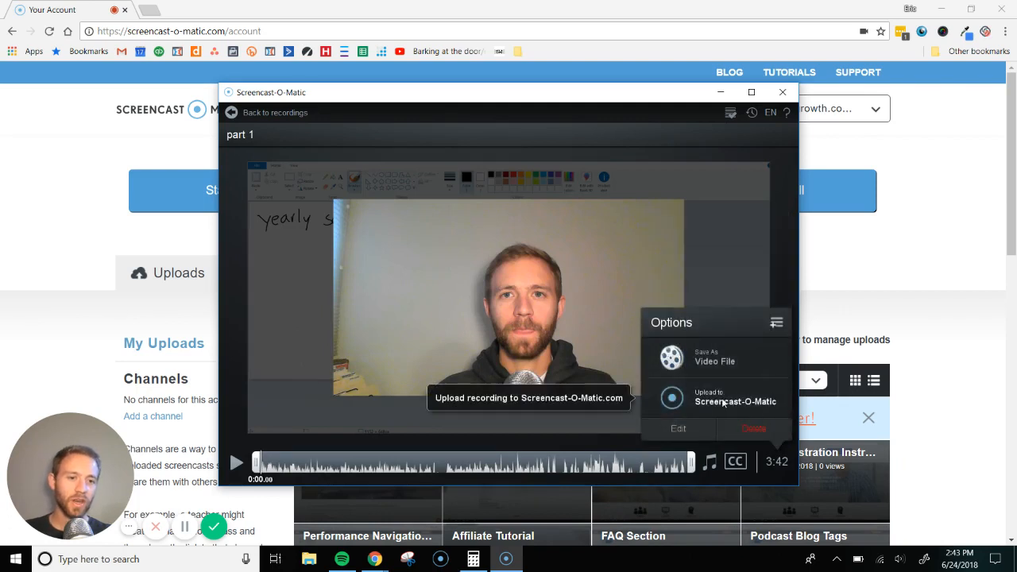